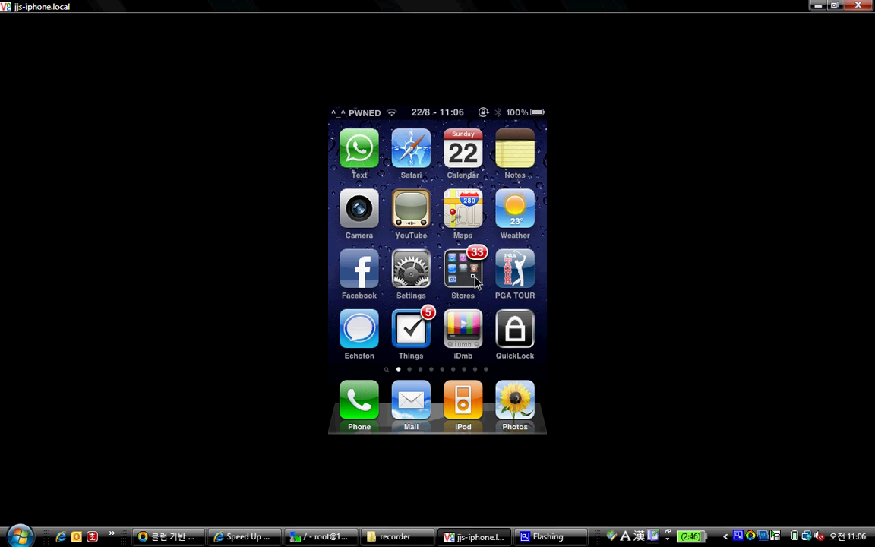
# Peek into the Stores folder, then swipe left through three iPhone home-screen pages.
pyautogui.click(474, 278)
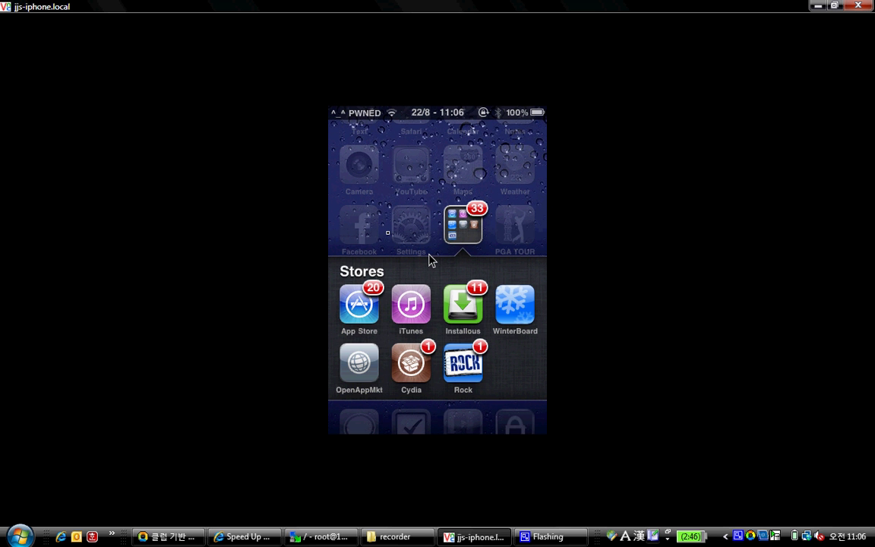
pyautogui.click(389, 236)
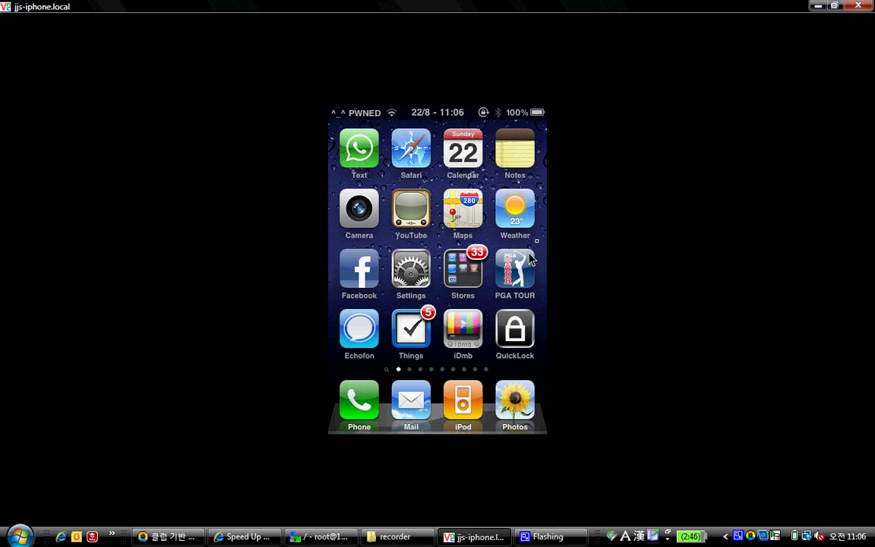
pyautogui.moveTo(537, 247); pyautogui.dragTo(378, 266)
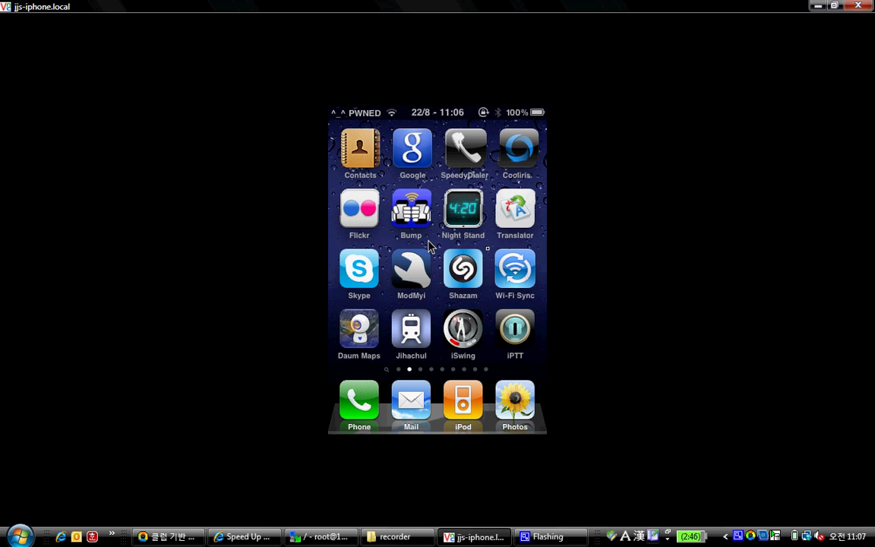
pyautogui.moveTo(488, 251); pyautogui.dragTo(342, 246)
pyautogui.moveTo(511, 256); pyautogui.dragTo(348, 251)
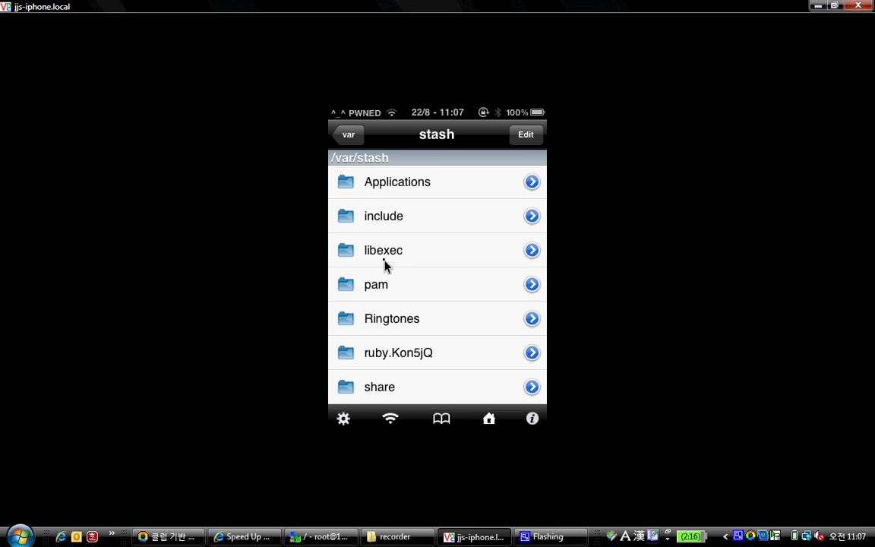
# Leave iFile for the home screen, then summon and dismiss Voice Control to test it.
pyautogui.rightClick(383, 262)
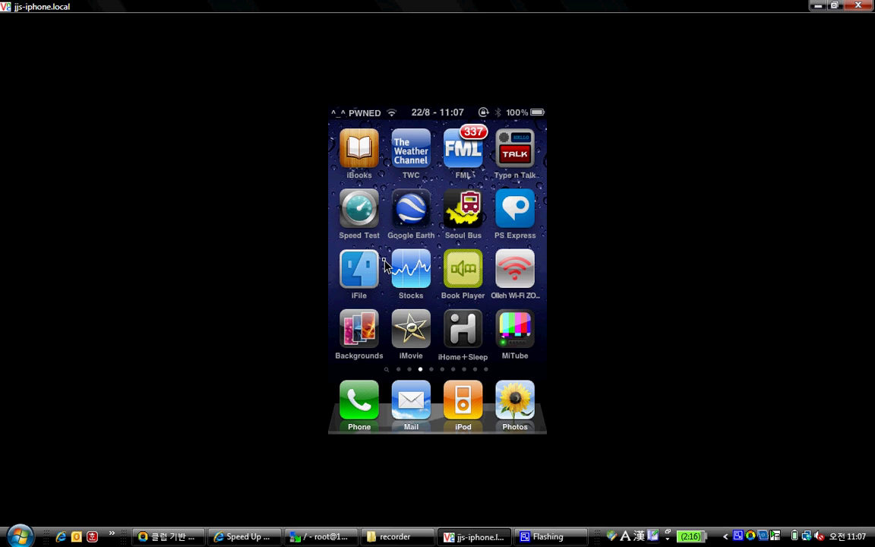
pyautogui.rightClick(384, 262)
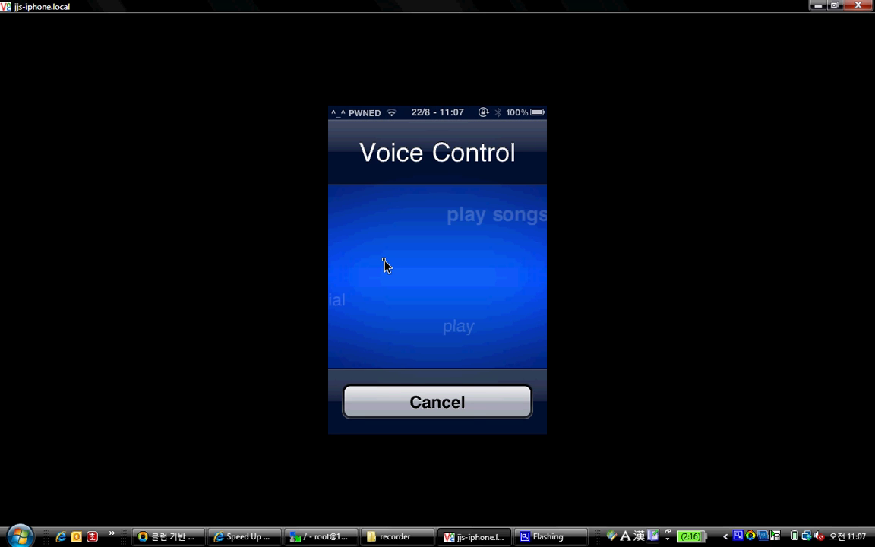
pyautogui.rightClick(384, 262)
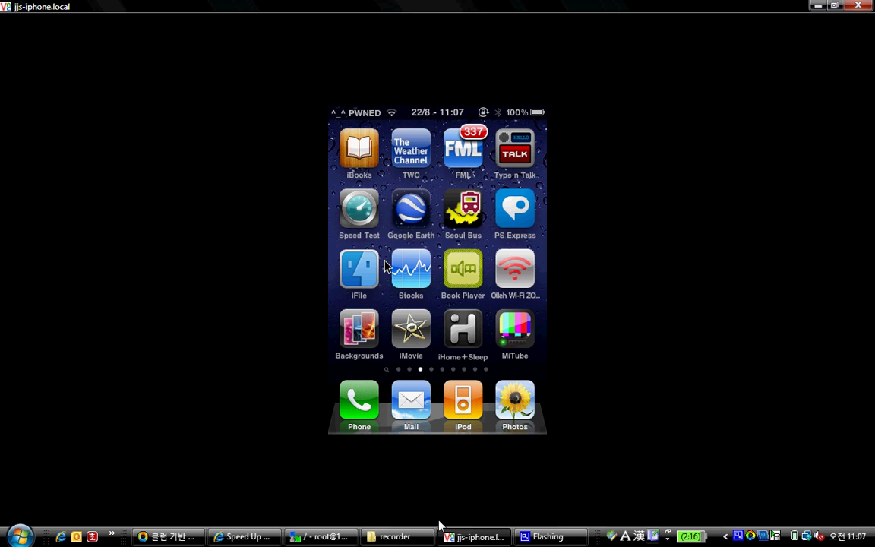
# Browse WinSCP's remote panel to /System/Library via LaunchDaemons, then swipe the iPhone home screen.
pyautogui.click(319, 536)
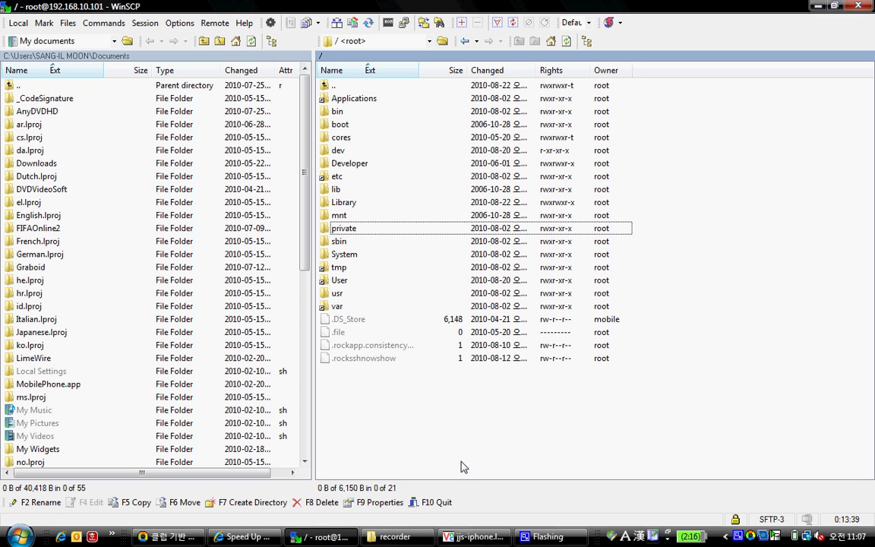
pyautogui.doubleClick(357, 259)
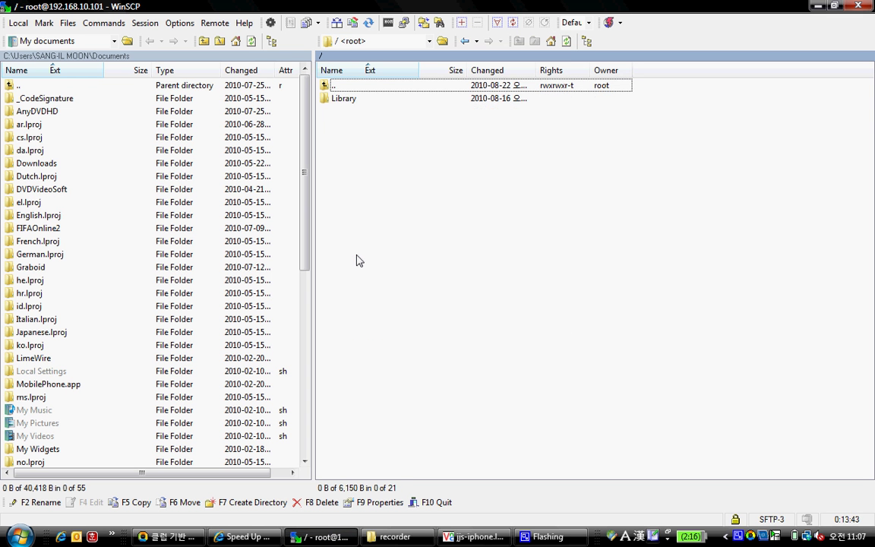
pyautogui.click(351, 100)
pyautogui.doubleClick(352, 99)
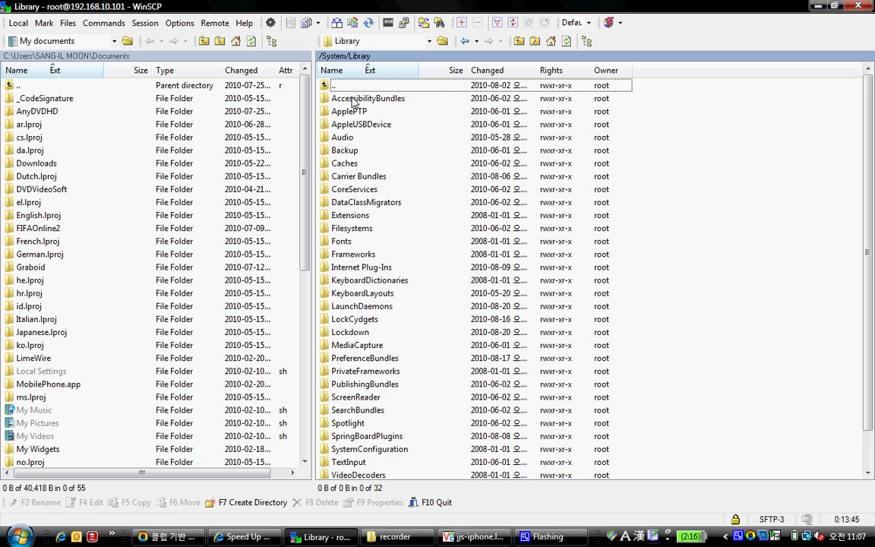
pyautogui.scroll(-1, 363, 161)
pyautogui.press('l')
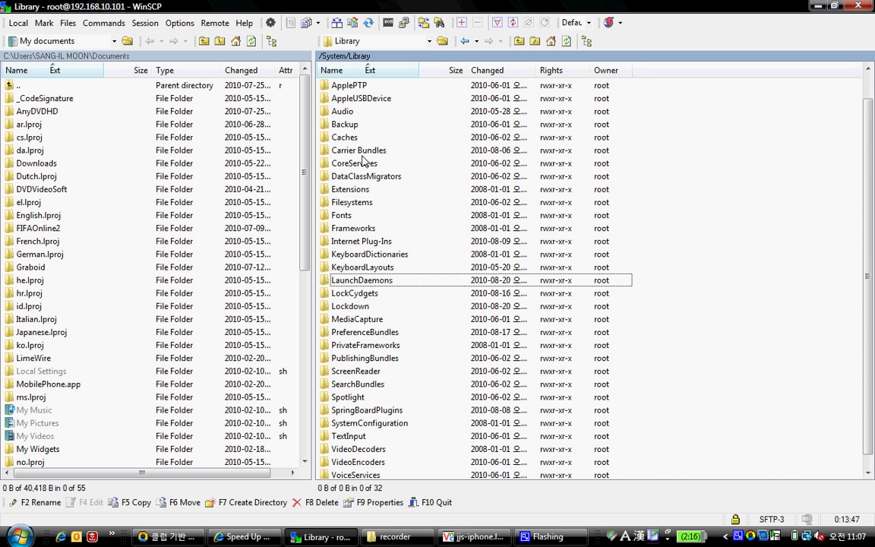
pyautogui.doubleClick(363, 283)
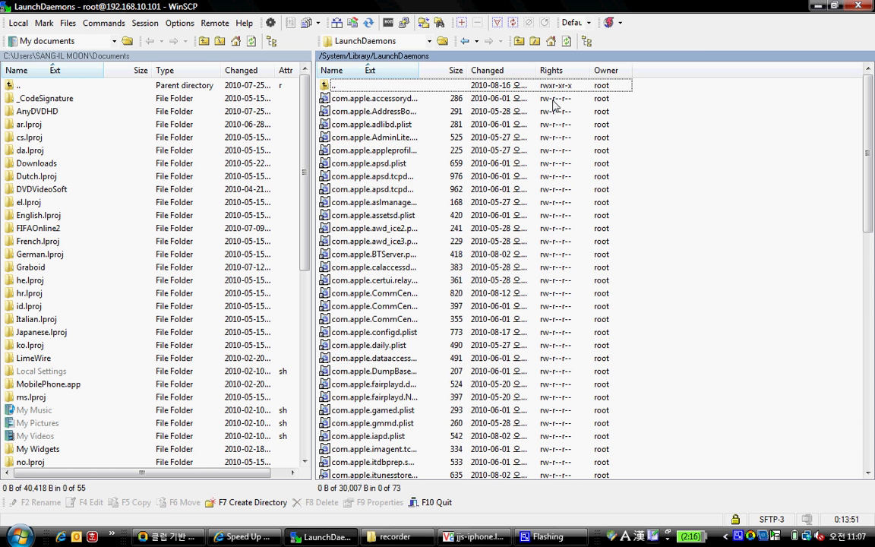
pyautogui.press('BackSpace')
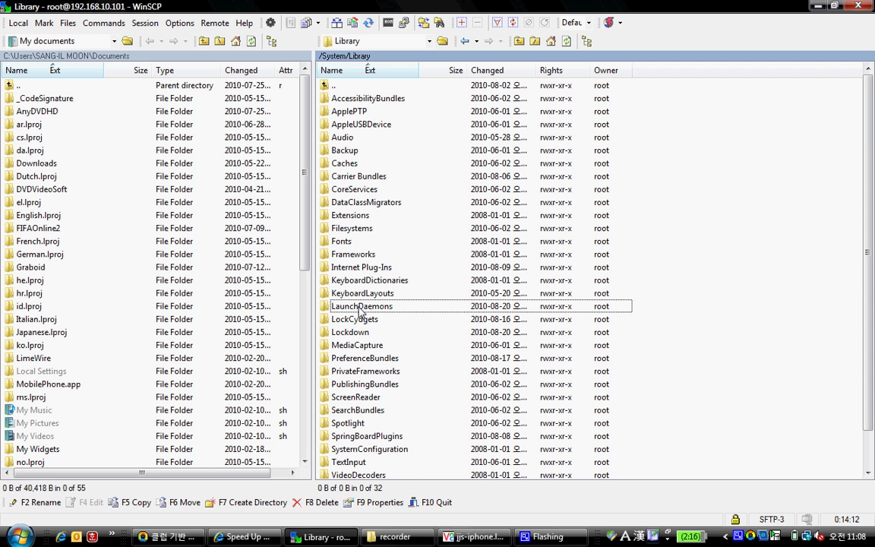
pyautogui.click(475, 536)
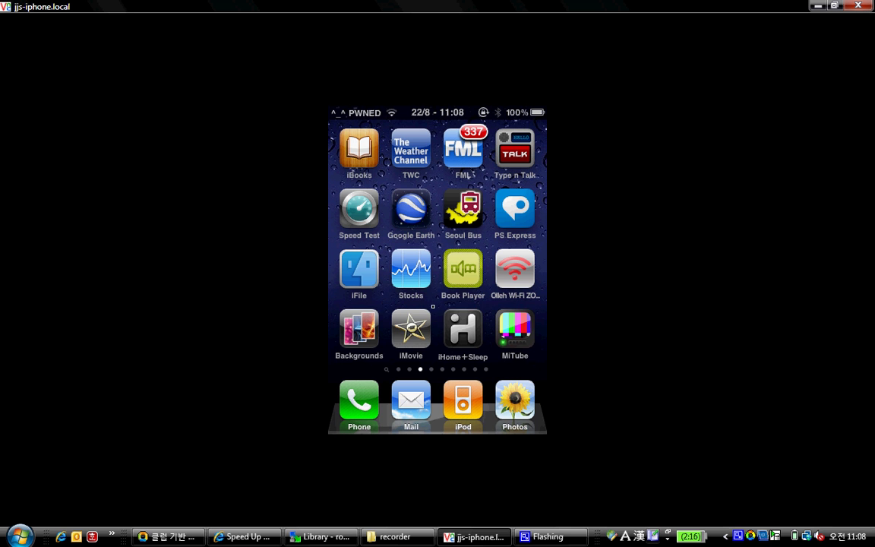
pyautogui.moveTo(433, 306); pyautogui.dragTo(355, 307)
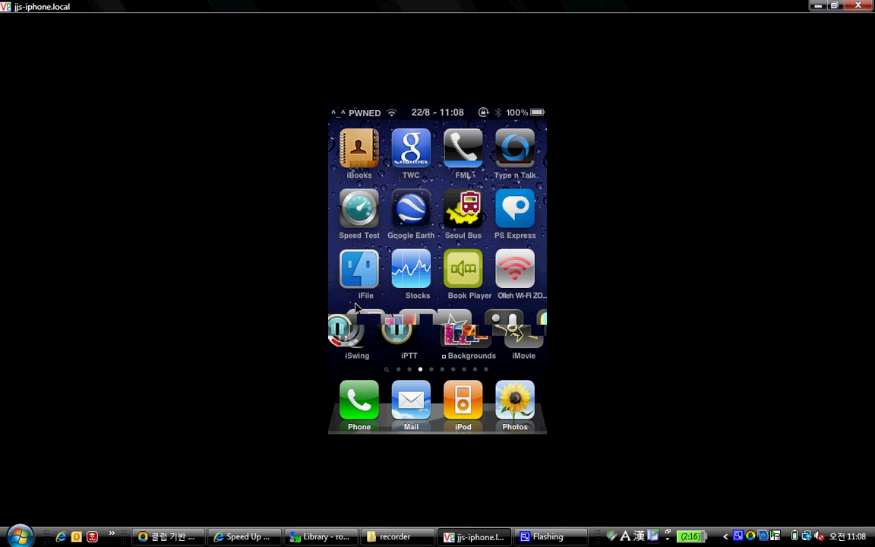
# Open /System/Library/LaunchDaemons in WinSCP, scroll the 73-item list and select com.apple.scrod.plist.
pyautogui.click(323, 537)
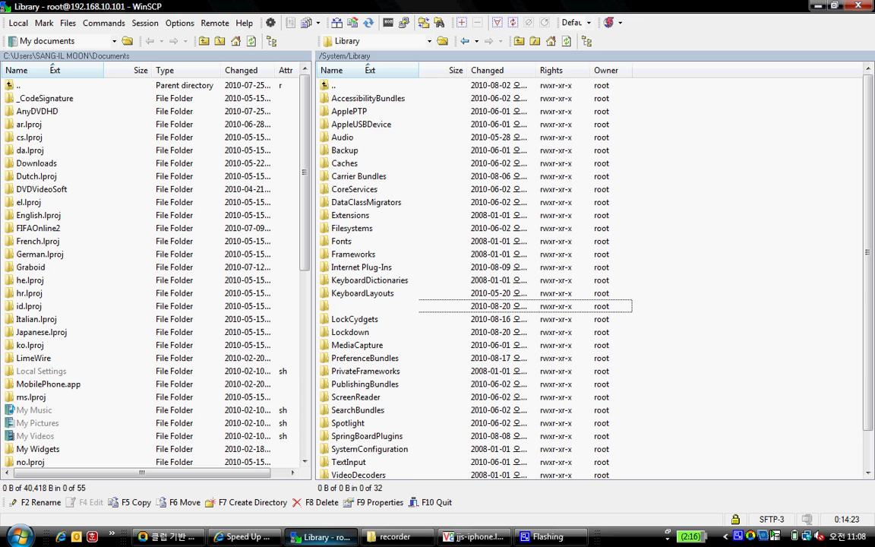
pyautogui.doubleClick(363, 306)
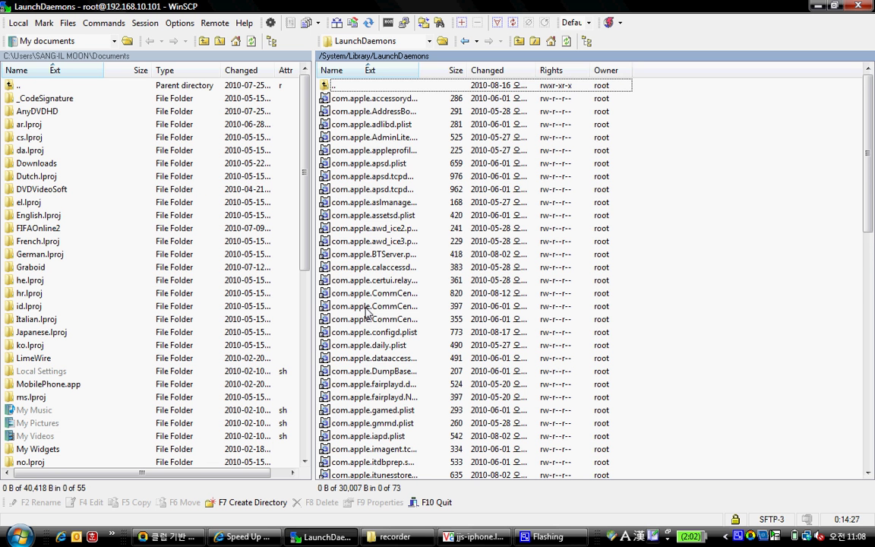
pyautogui.scroll(-2, 367, 312)
pyautogui.scroll(-7, 367, 311)
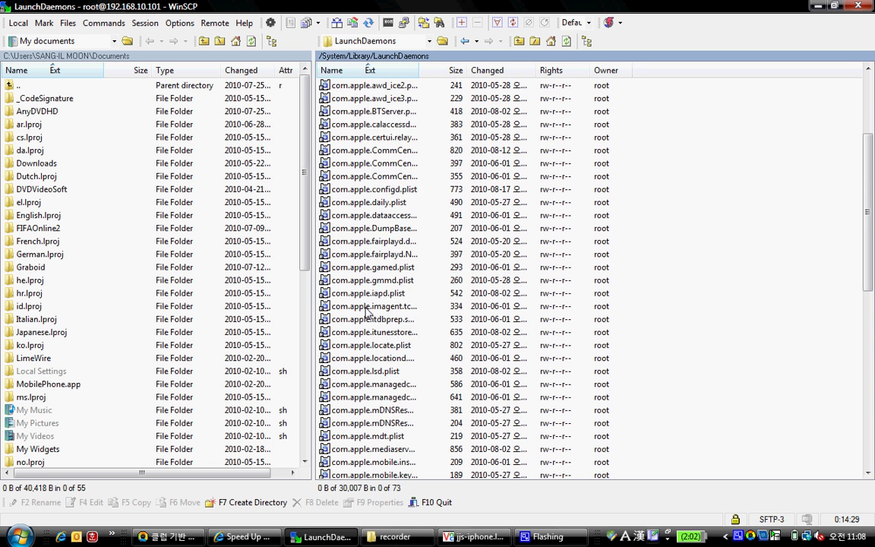
pyautogui.scroll(-3, 367, 311)
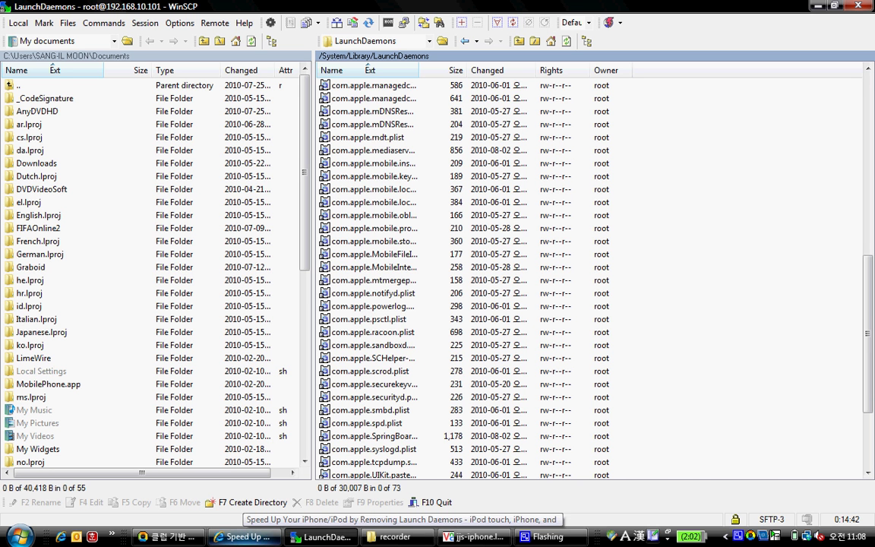
pyautogui.scroll(-1, 410, 357)
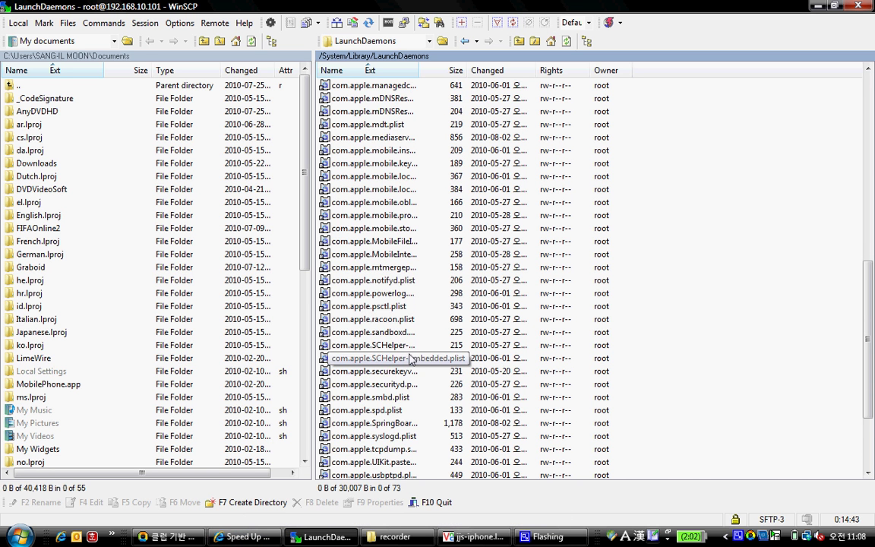
pyautogui.scroll(-3, 420, 392)
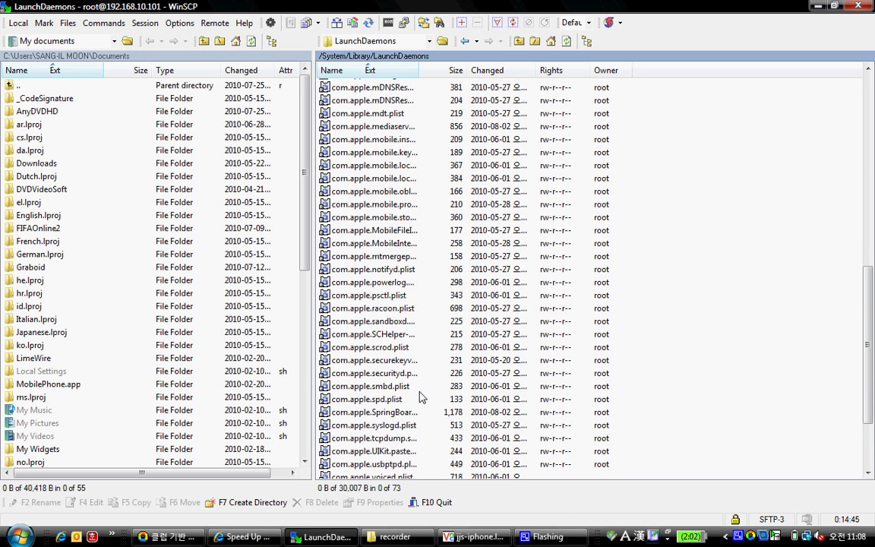
pyautogui.scroll(-1, 420, 396)
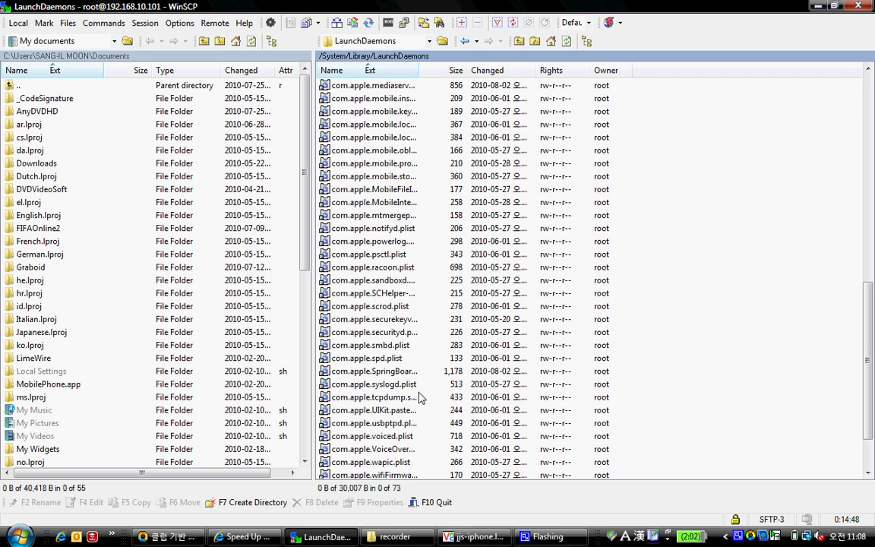
pyautogui.click(366, 307)
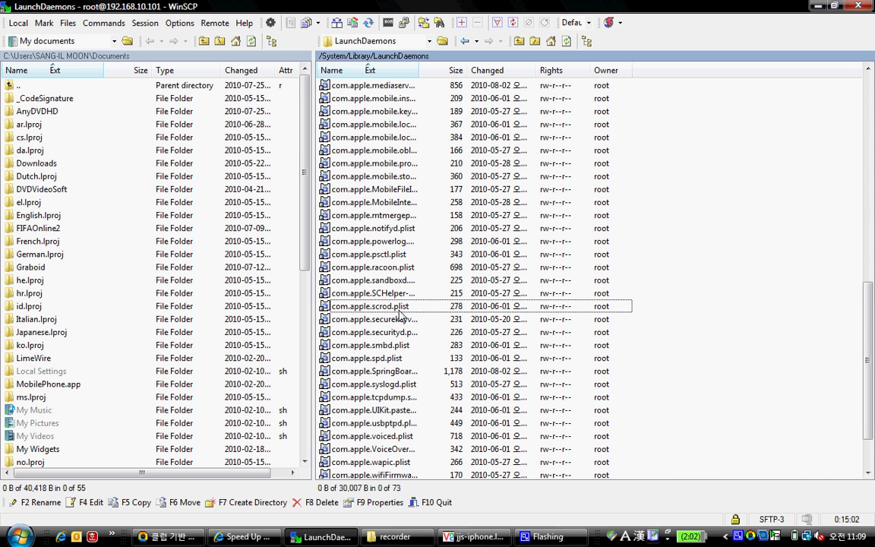
# Delete com.apple.scrod.plist from the remote LaunchDaemons folder, confirming, leaving 72 items.
pyautogui.rightClick(398, 308)
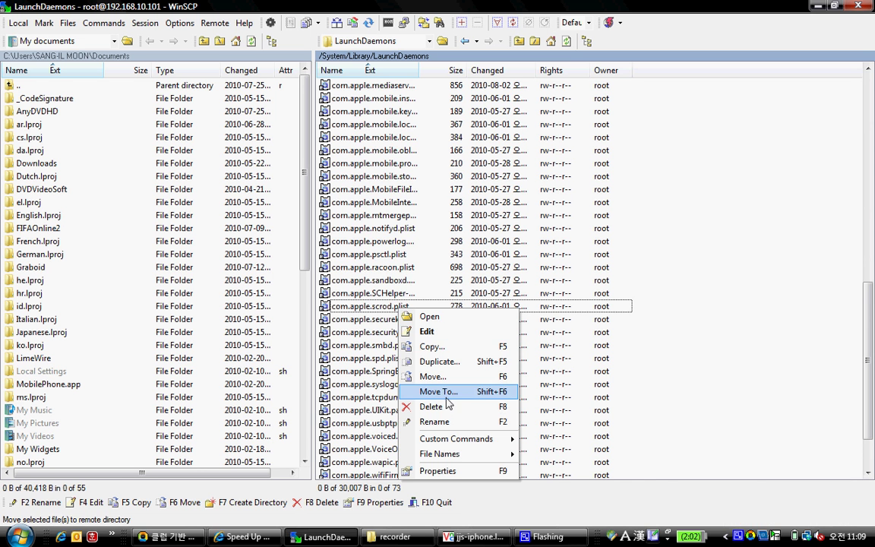
pyautogui.click(420, 407)
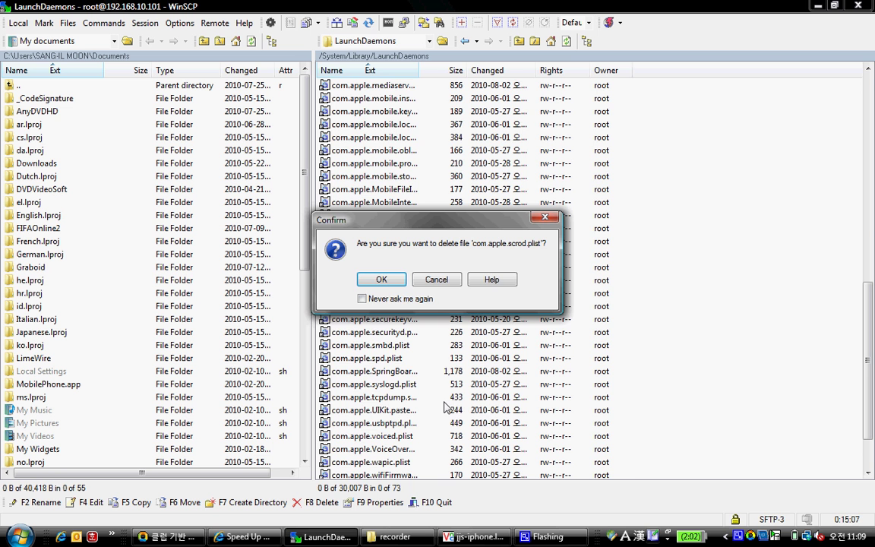
pyautogui.click(382, 286)
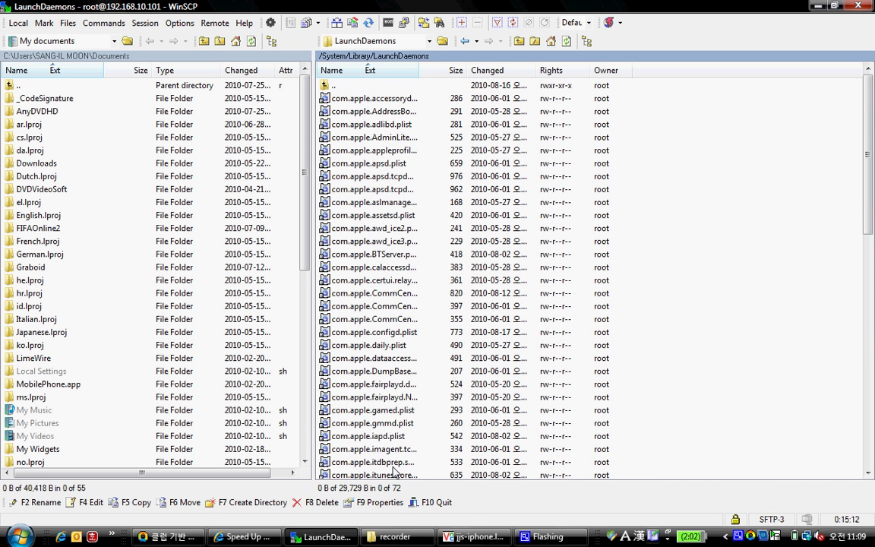
pyautogui.click(475, 536)
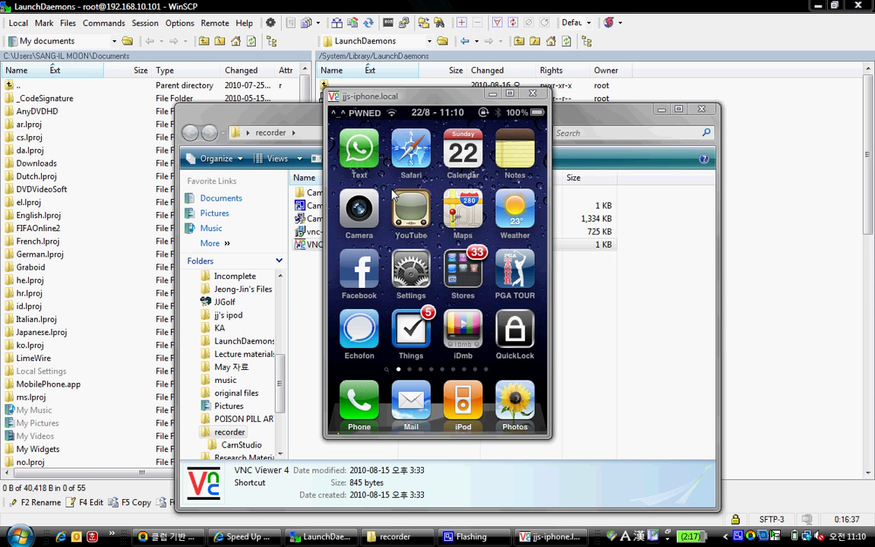
# Open N88AP.plist from /System/Library/CoreServices/SpringBoard.app in iFile as text.
pyautogui.rightClick(393, 196)
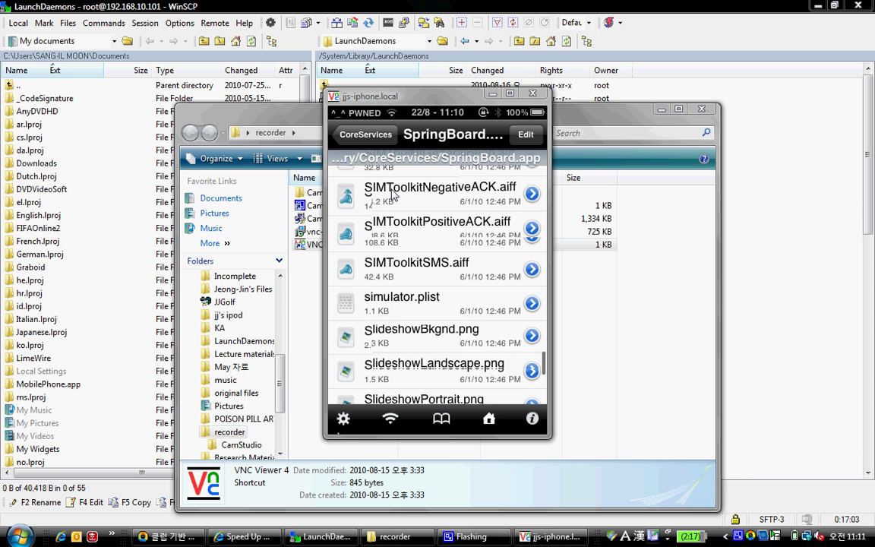
pyautogui.scroll(5, 392, 195)
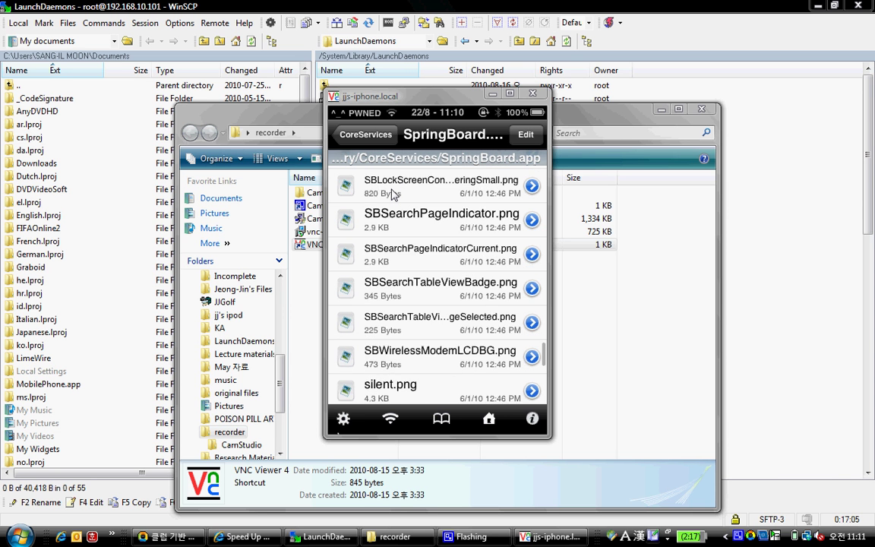
pyautogui.scroll(-5, 392, 195)
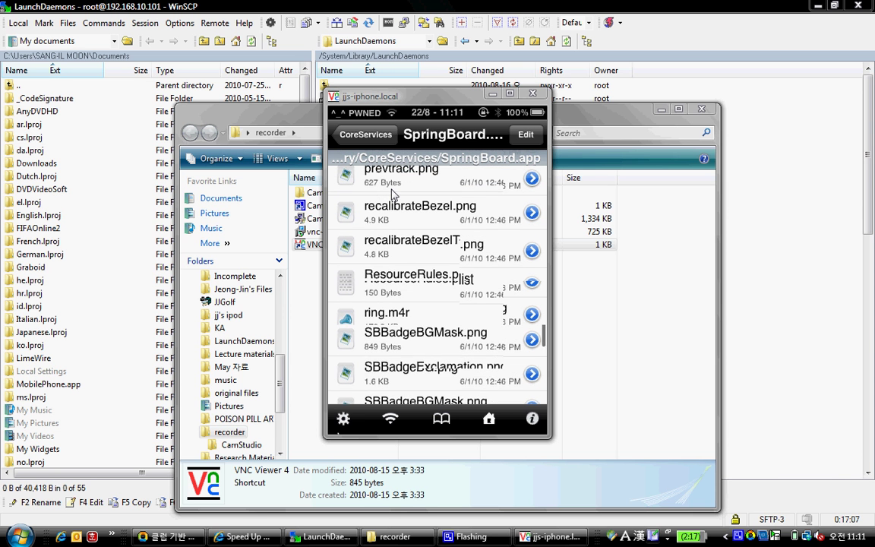
pyautogui.scroll(5, 392, 195)
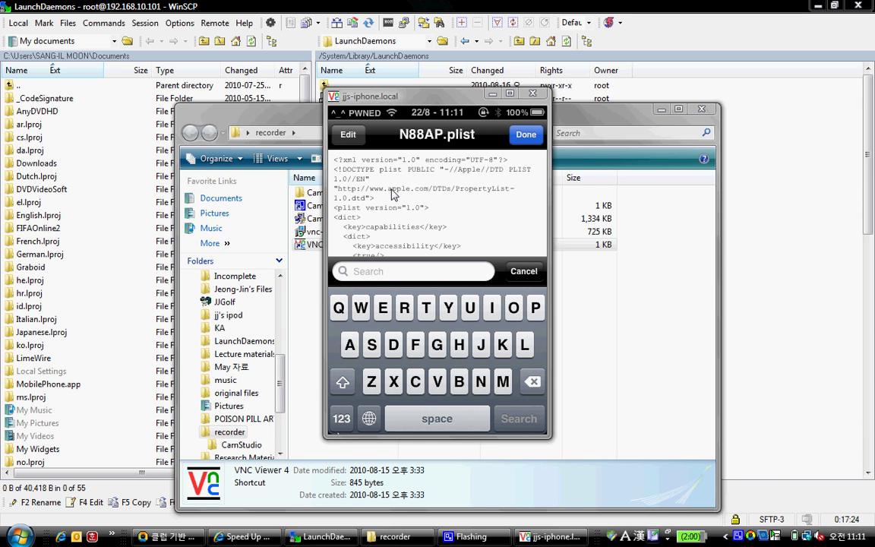
# Search N88AP.plist for 'voice' to find the voice-control key, currently true.
pyautogui.write('vol')
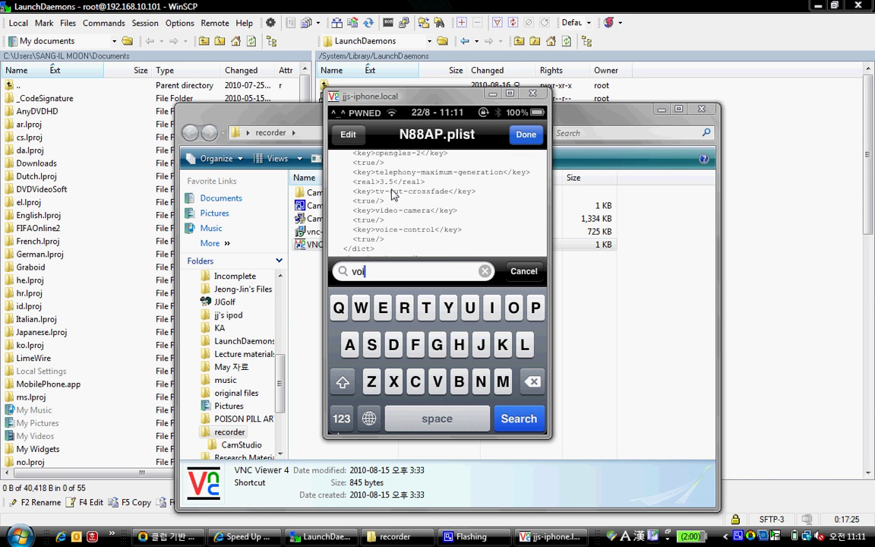
pyautogui.write('ce')
pyautogui.press('Return')
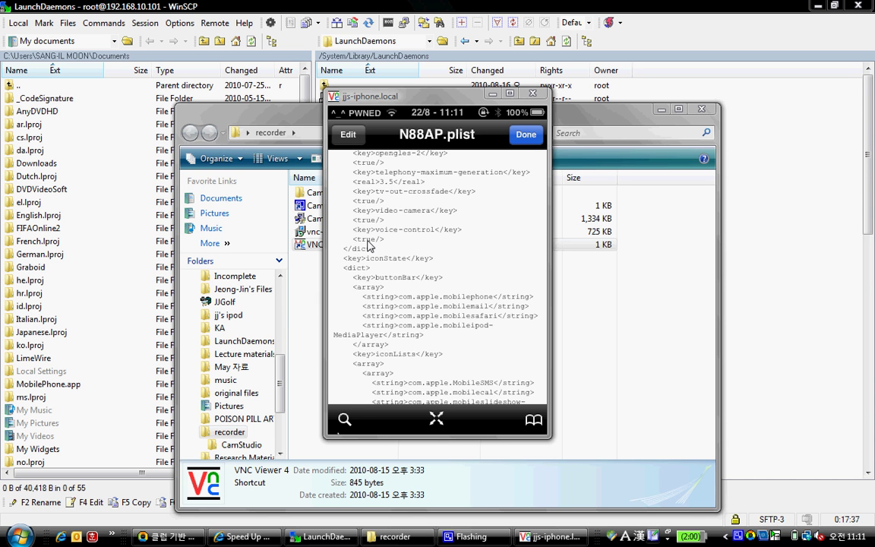
# Edit N88AP.plist, replacing the voice-control value true with false.
pyautogui.click(350, 145)
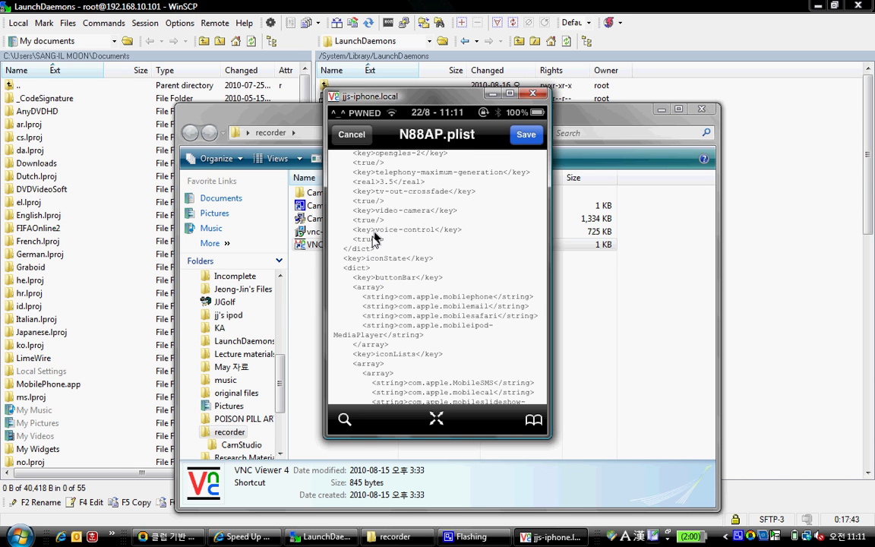
pyautogui.click(372, 241)
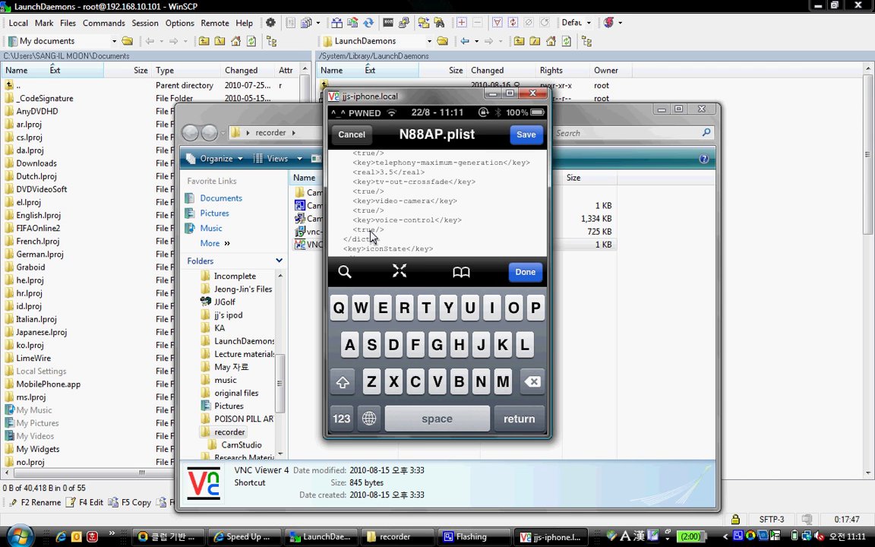
pyautogui.moveTo(373, 237); pyautogui.dragTo(375, 237)
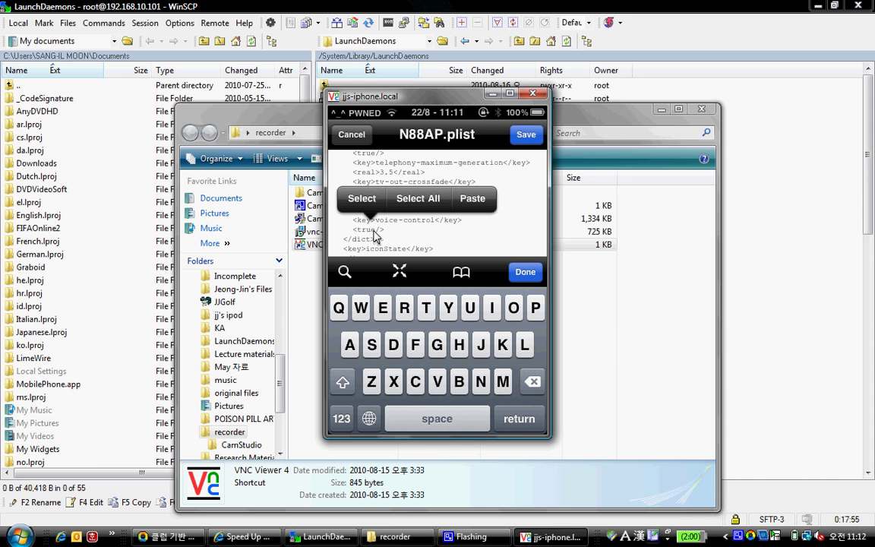
pyautogui.click(373, 235)
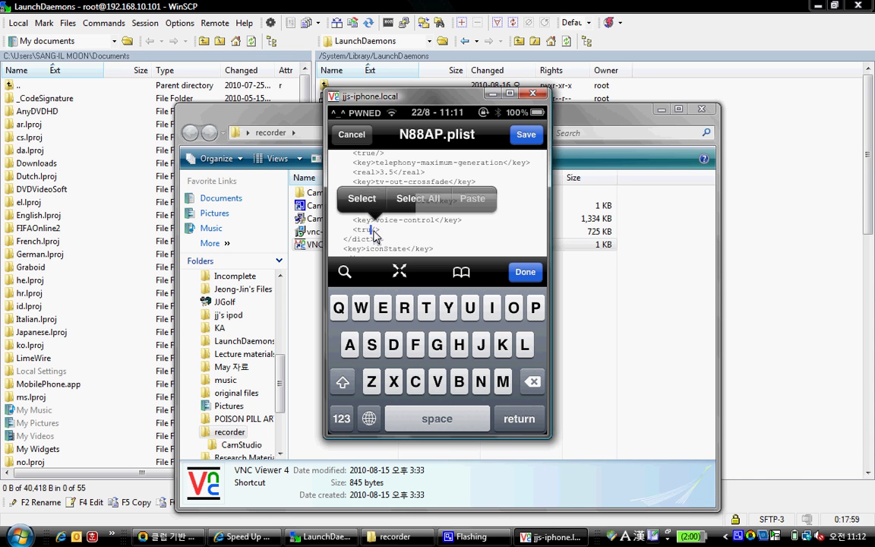
pyautogui.press('BackSpace')
pyautogui.press('BackSpace')
pyautogui.press('BackSpace')
pyautogui.write('fal')
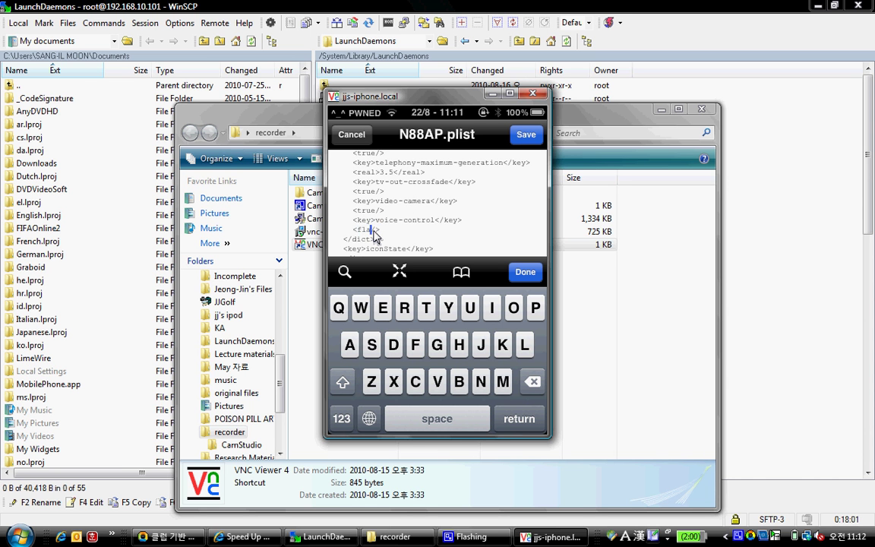
pyautogui.write('se')
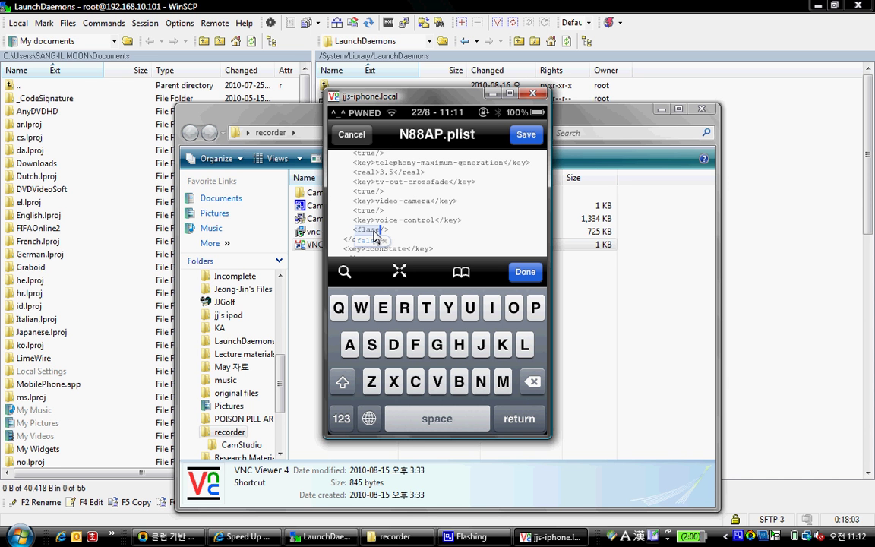
pyautogui.press('space')
pyautogui.press('BackSpace')
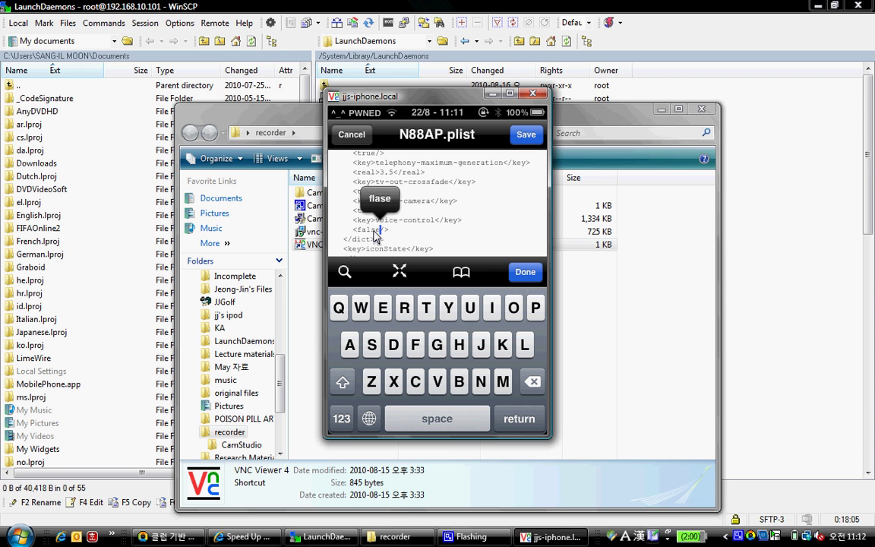